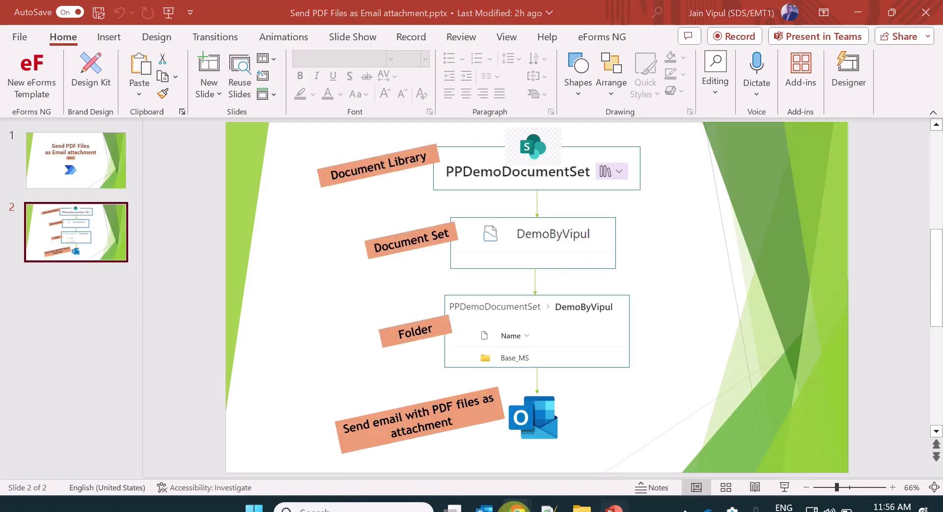
- Open the Base_MS folder in the DemoByVipul document set and select the Fundamental Design Principles and Test Planner PDFs
mouse_move(517, 505)
click(574, 456)
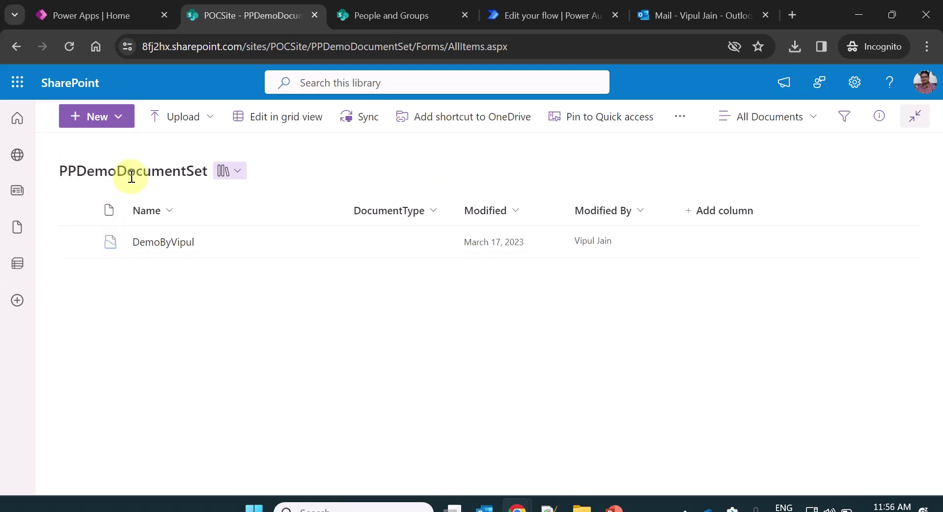
click(161, 242)
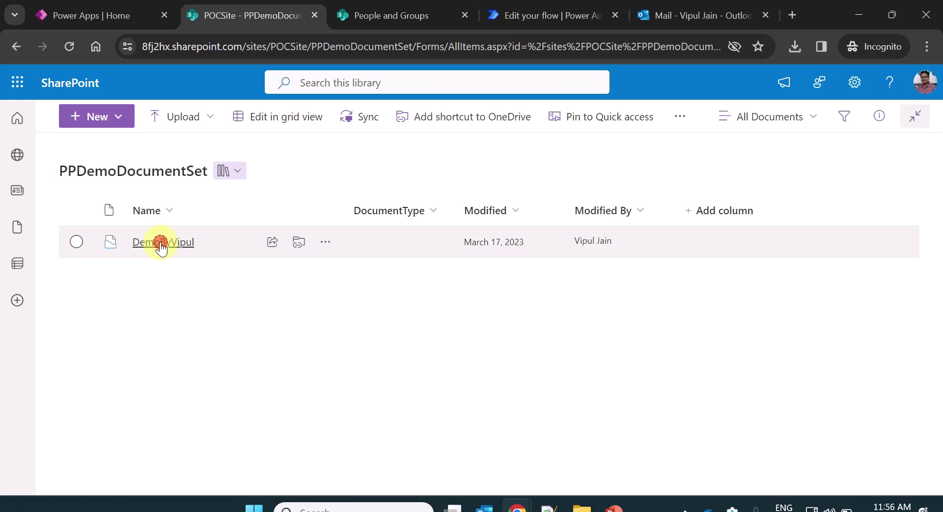
click(879, 116)
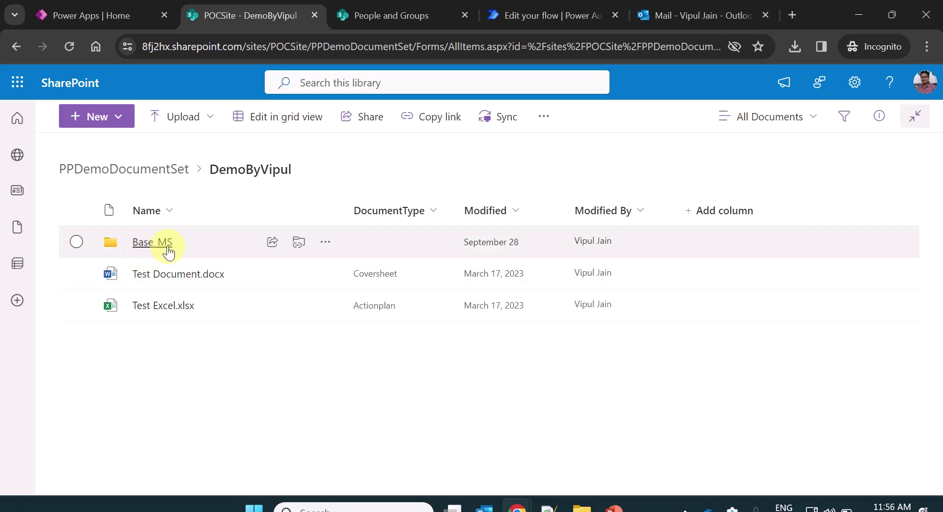
click(166, 248)
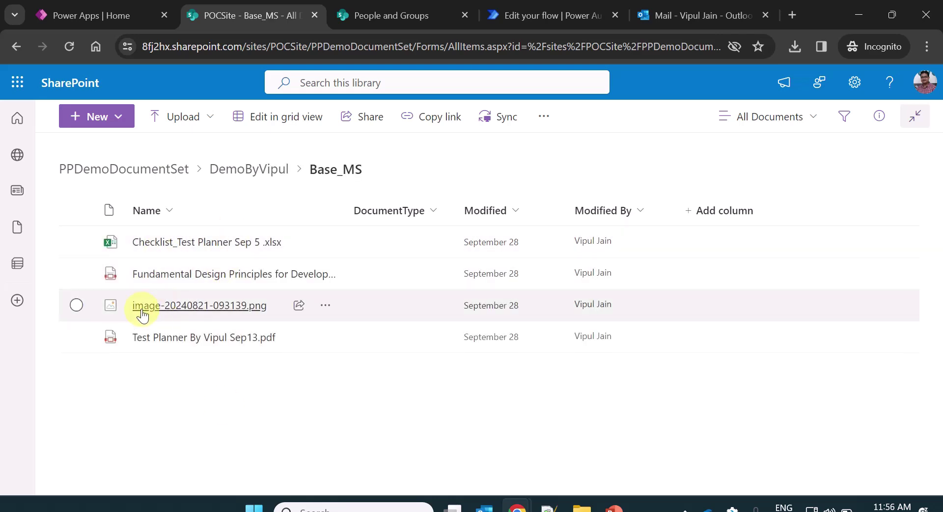
click(74, 274)
click(78, 334)
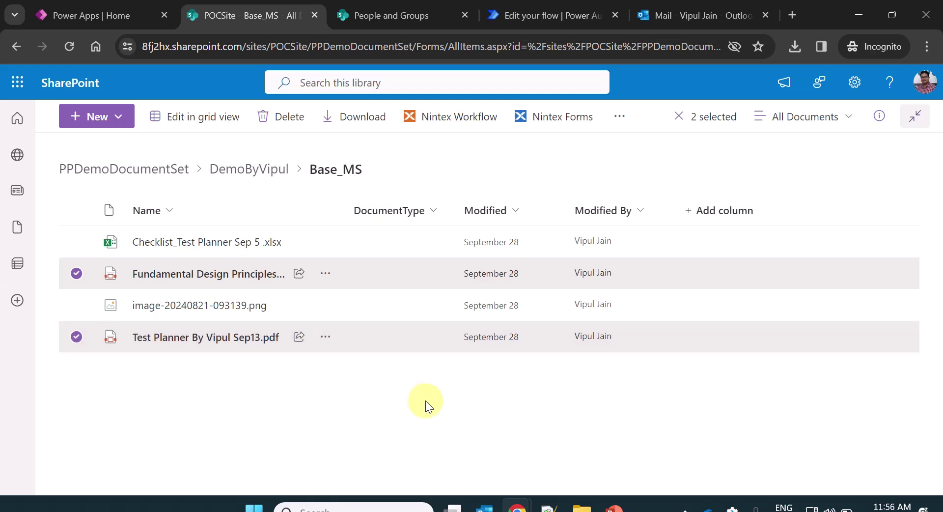
click(367, 10)
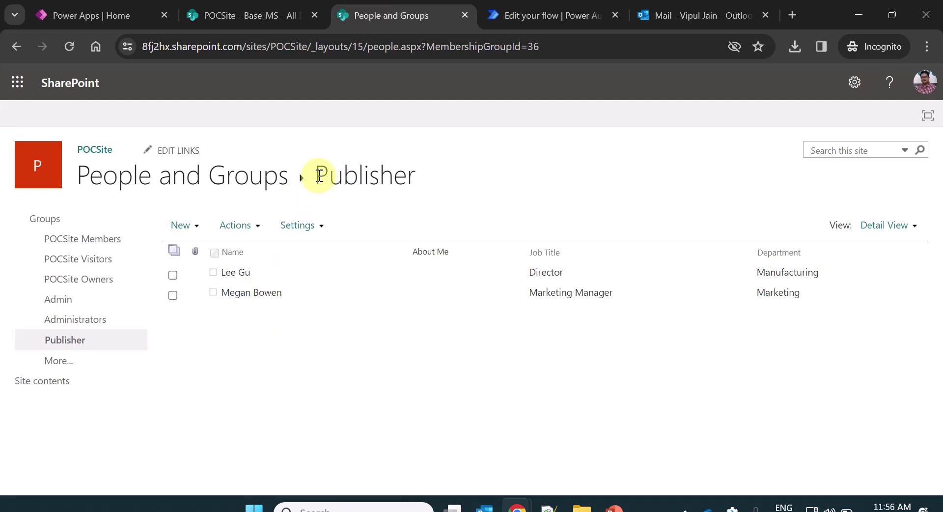
drag(320, 176, 419, 182)
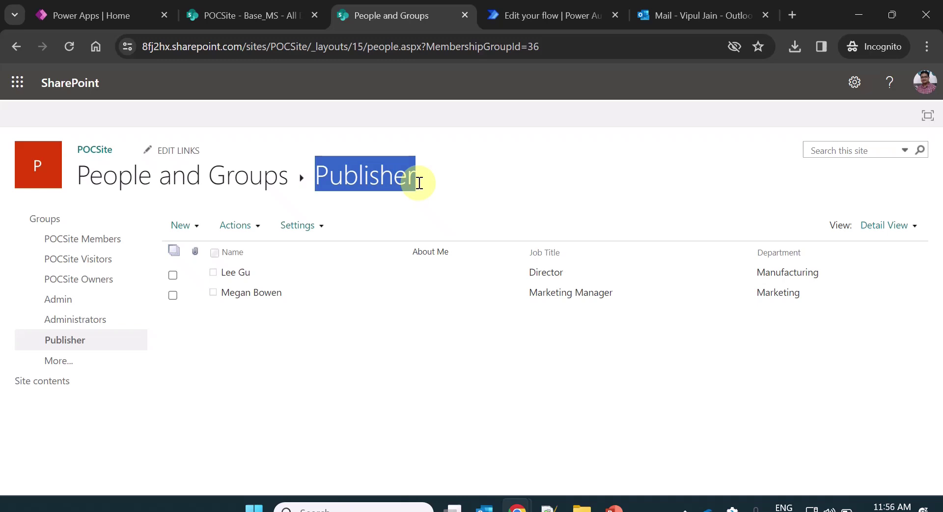
click(473, 188)
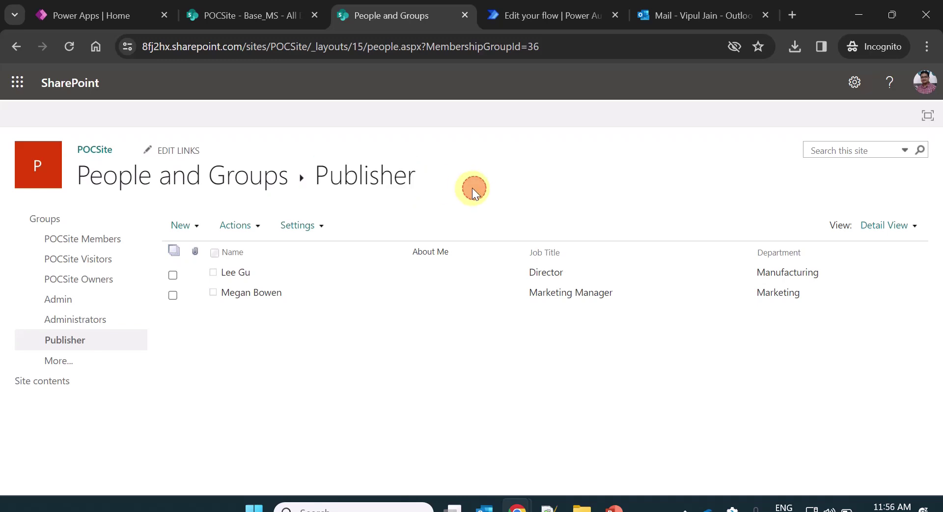
click(172, 275)
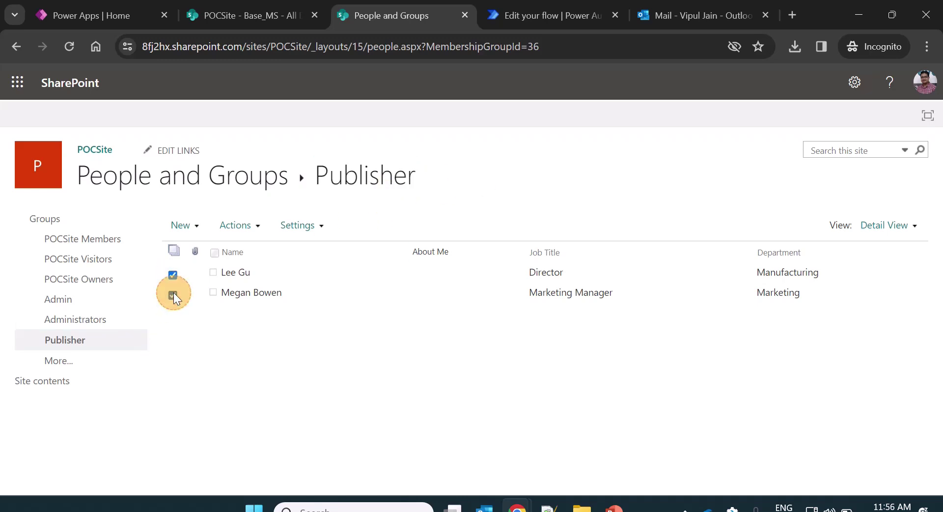
click(172, 276)
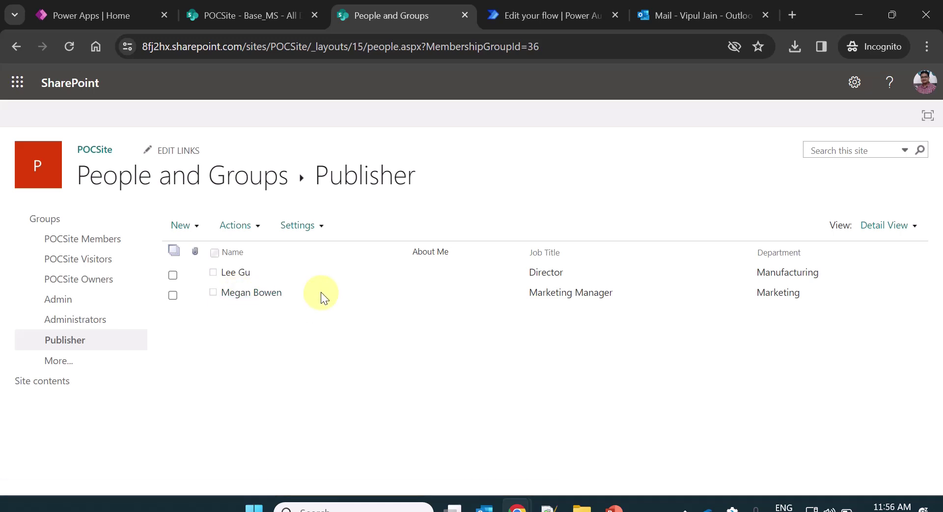
click(277, 19)
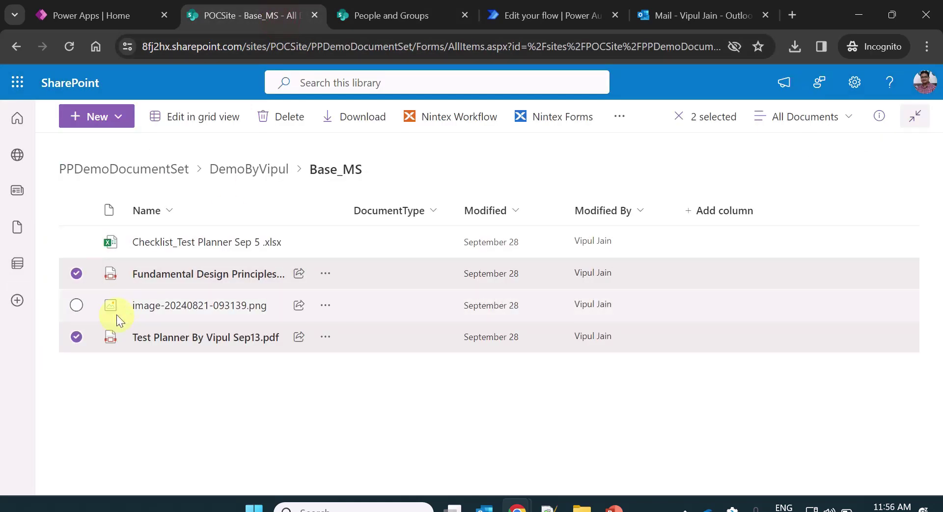
- In the GetPDFFilesSendEmail flow, expand the SharePoint HTTP request and Set variable steps
click(539, 18)
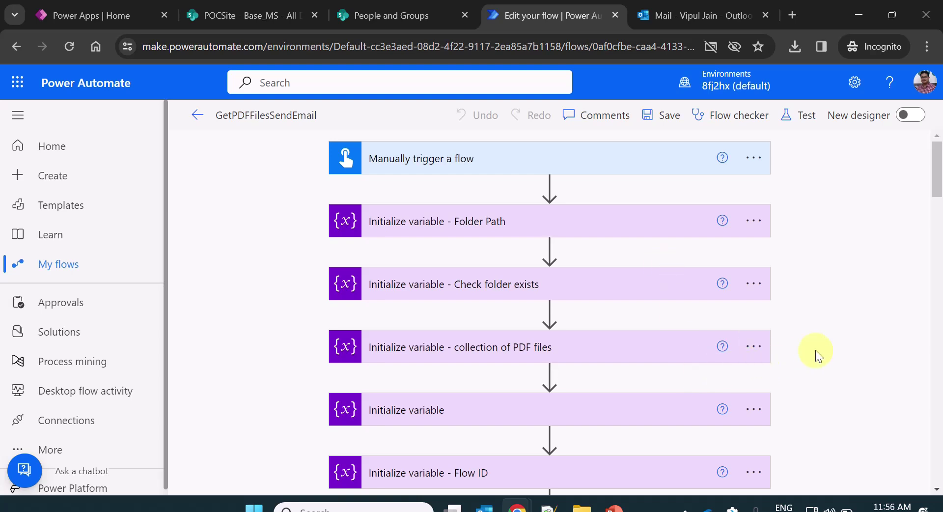
scroll(815, 350, down, 5)
scroll(815, 349, down, 3)
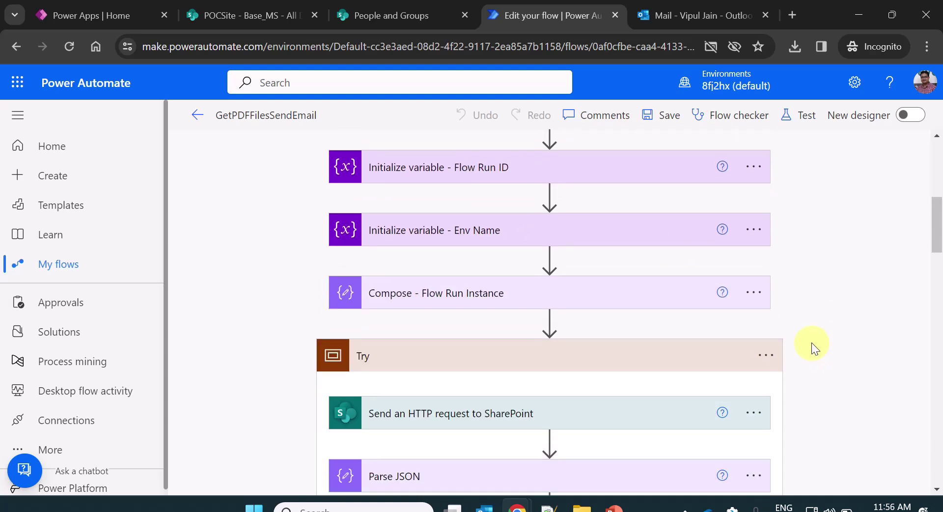
scroll(791, 339, down, 3)
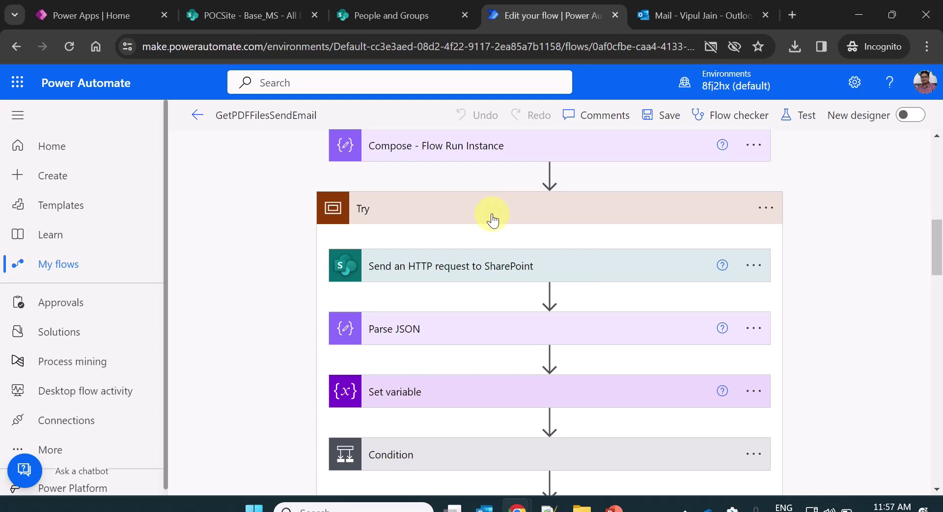
click(510, 265)
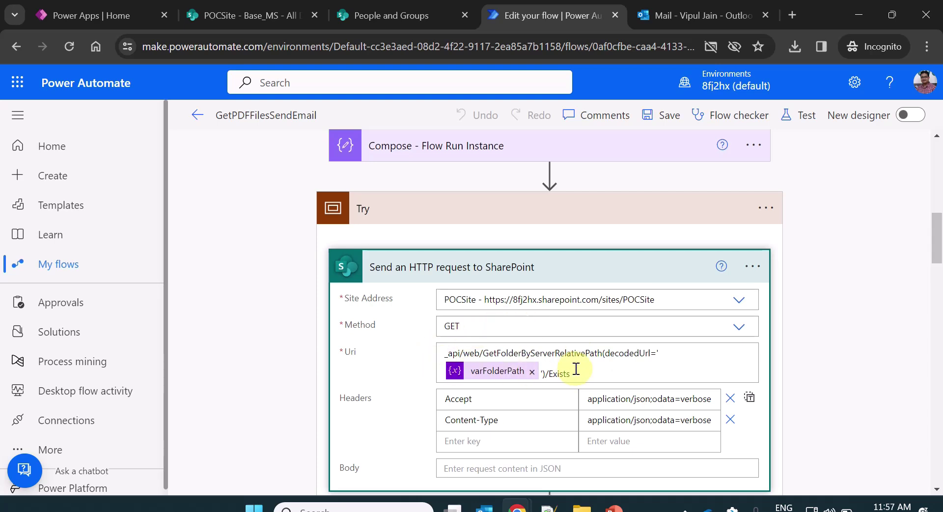
scroll(576, 368, down, 5)
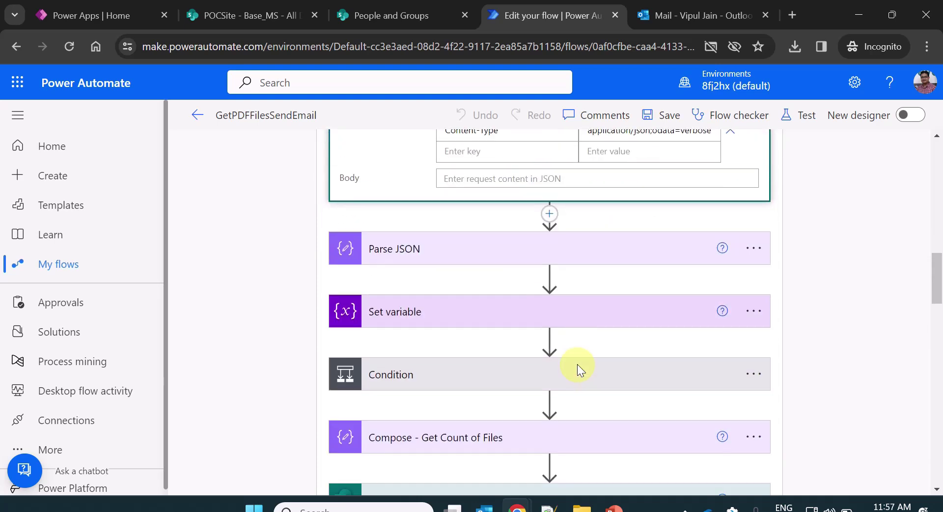
click(493, 317)
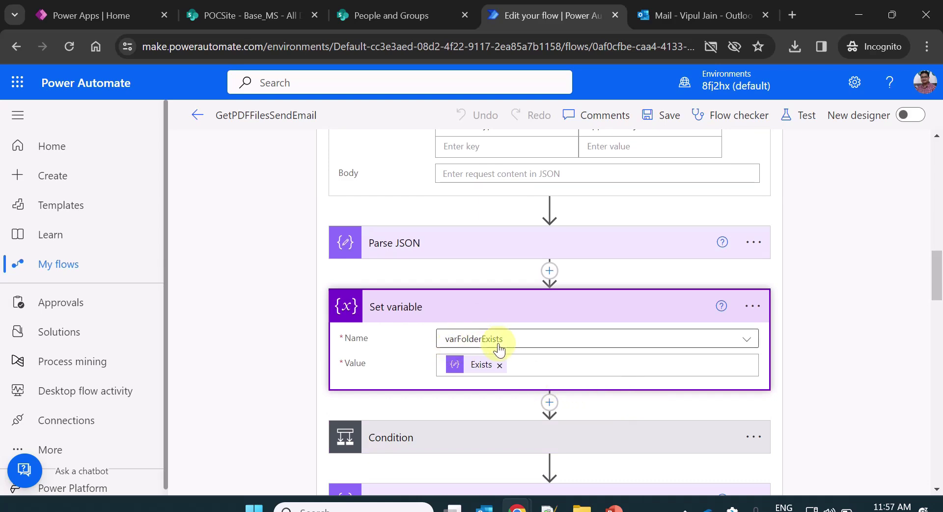
- Expand the Condition, Apply to each loop and Compose - Get Count of Files steps for review
scroll(480, 390, down, 3)
click(498, 300)
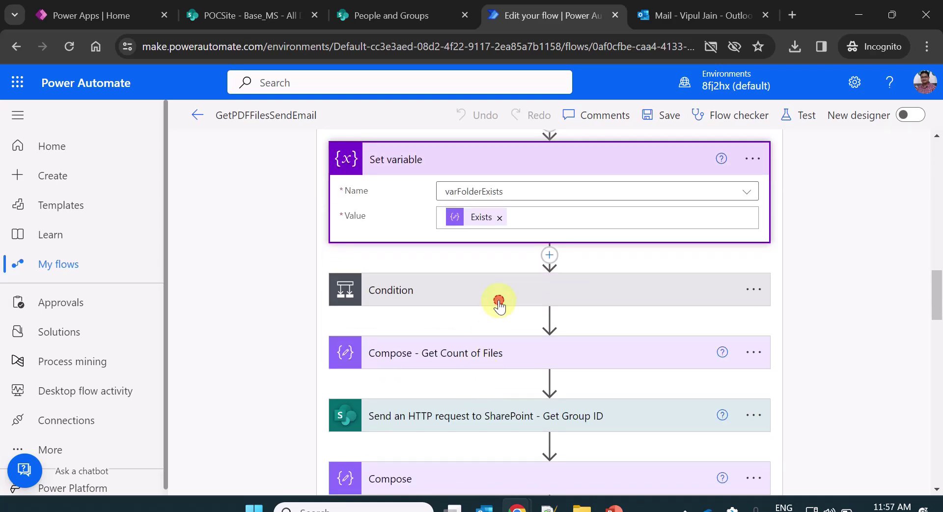
scroll(511, 389, down, 3)
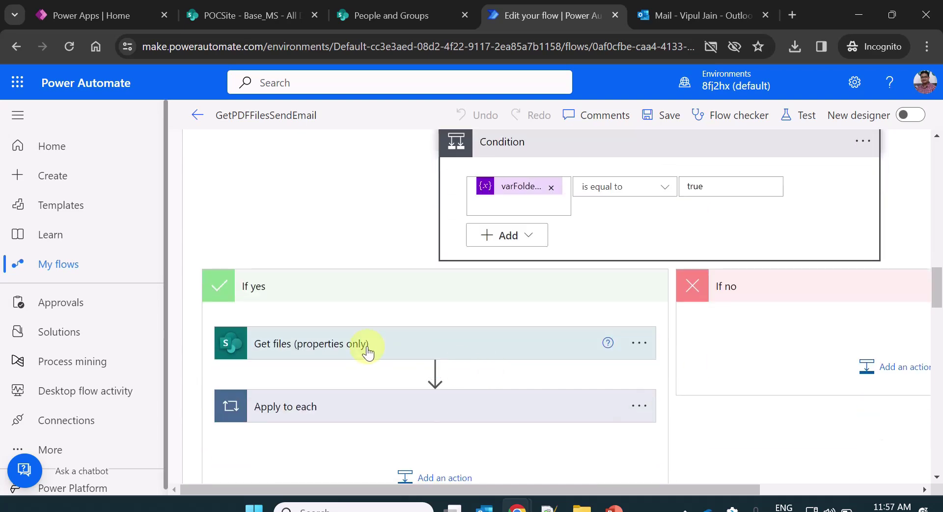
click(351, 408)
scroll(390, 358, down, 3)
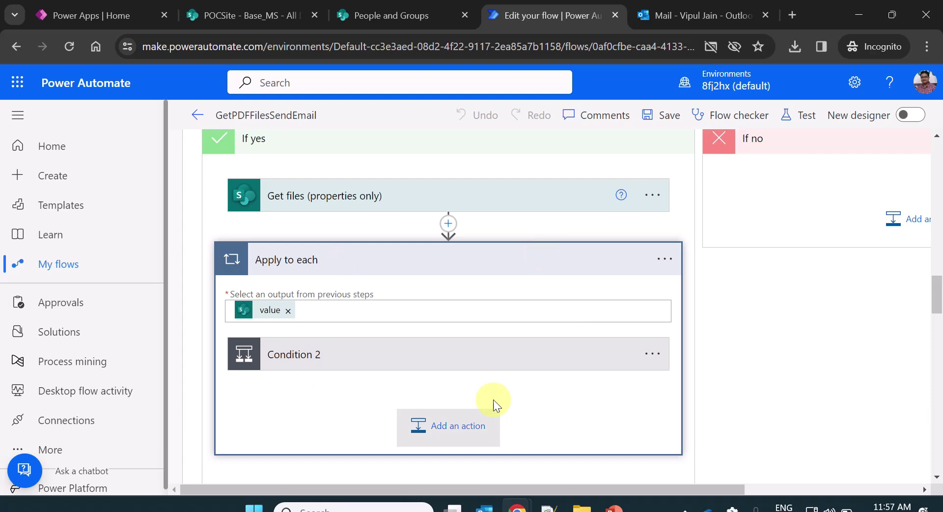
scroll(594, 416, down, 5)
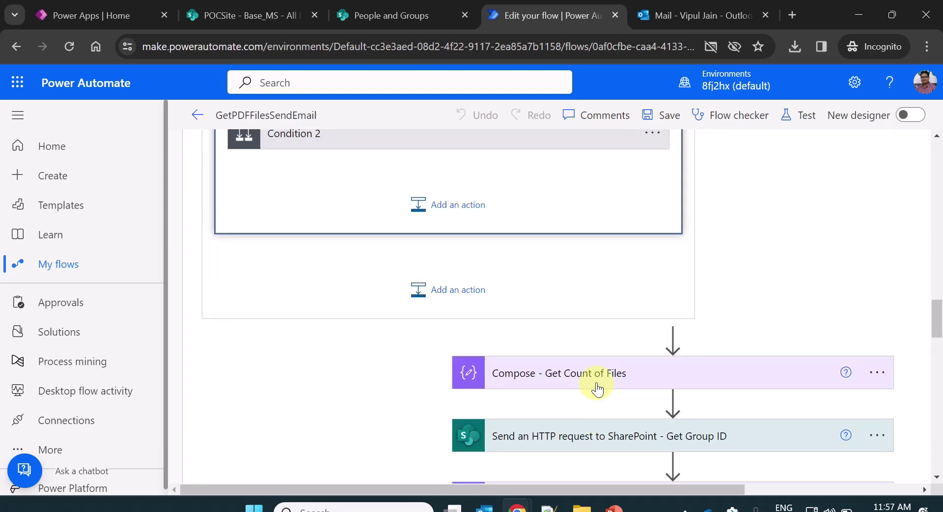
click(596, 384)
scroll(369, 393, down, 3)
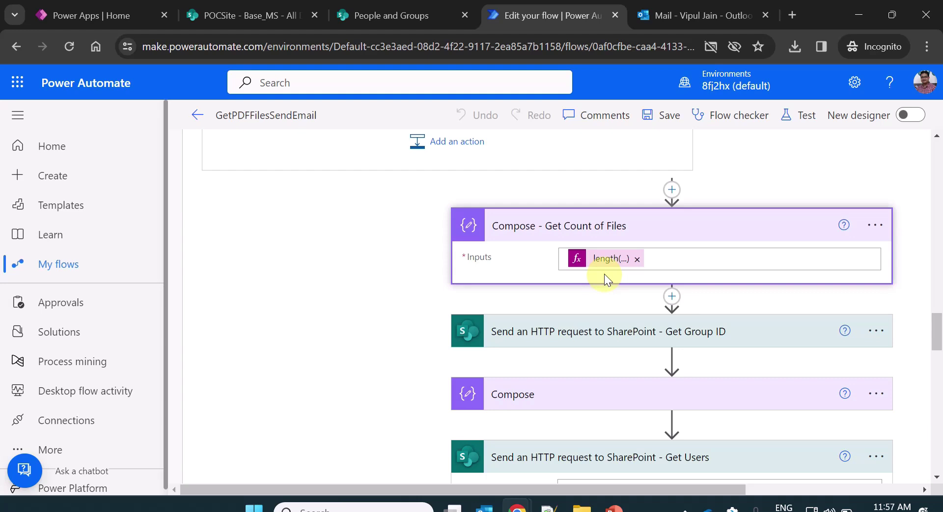
scroll(590, 322, up, 3)
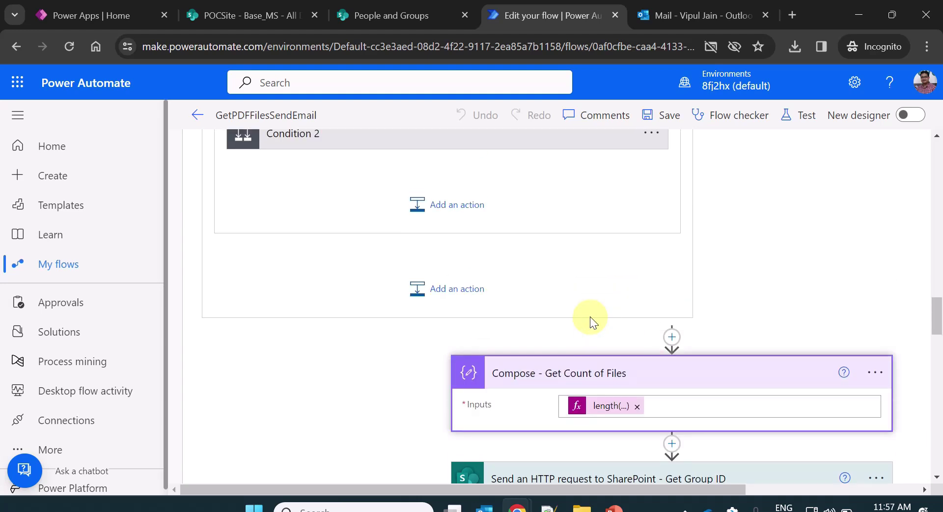
scroll(591, 321, down, 3)
scroll(590, 322, down, 2)
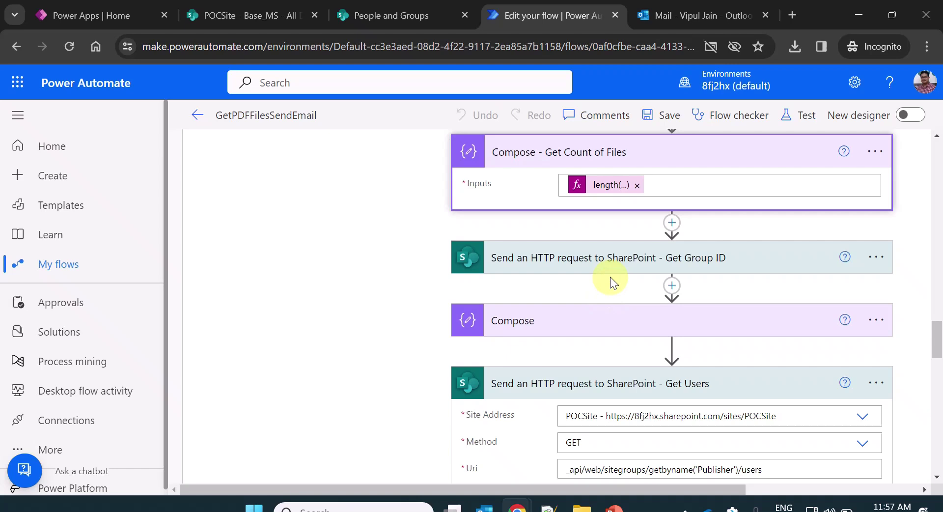
click(608, 262)
scroll(413, 342, down, 2)
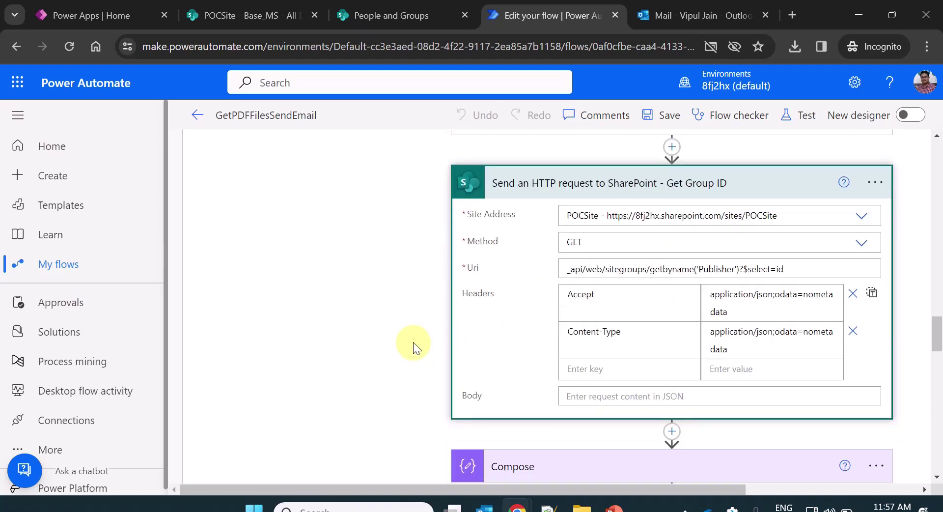
drag(506, 488, 558, 485)
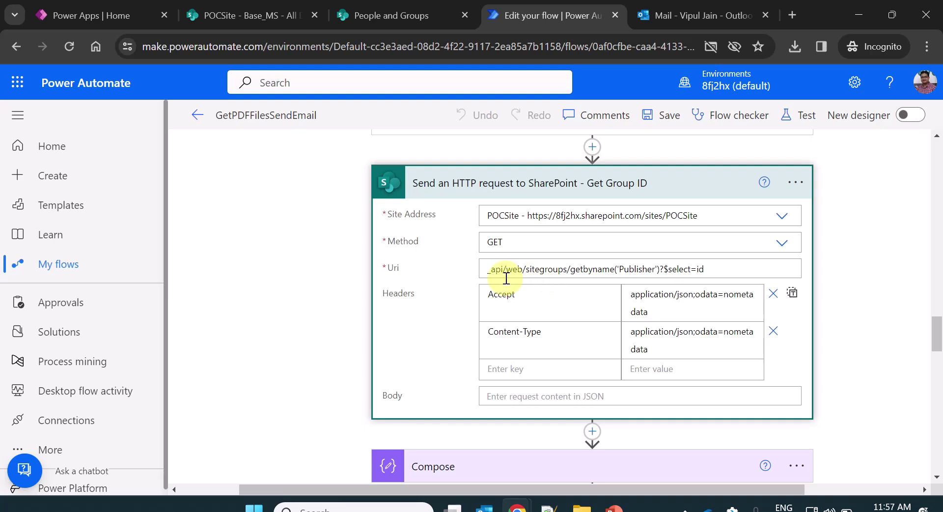
double_click(634, 269)
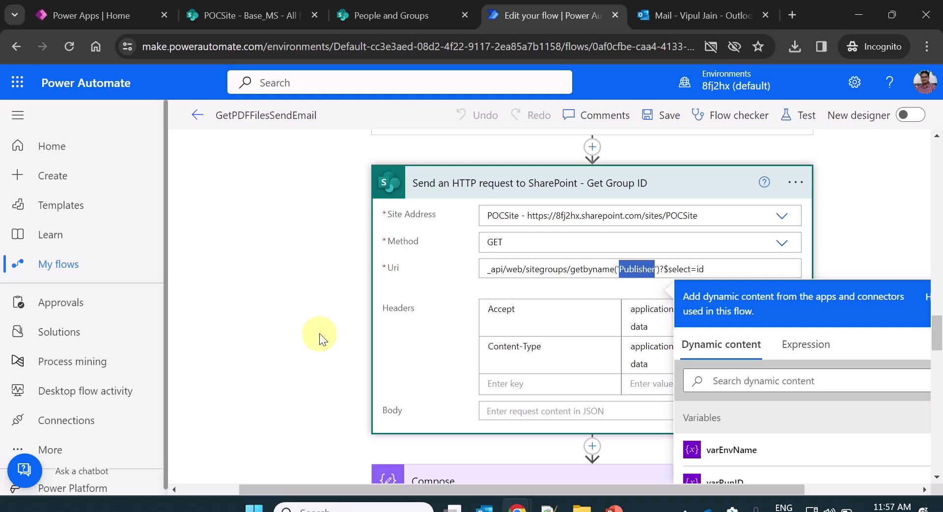
click(322, 334)
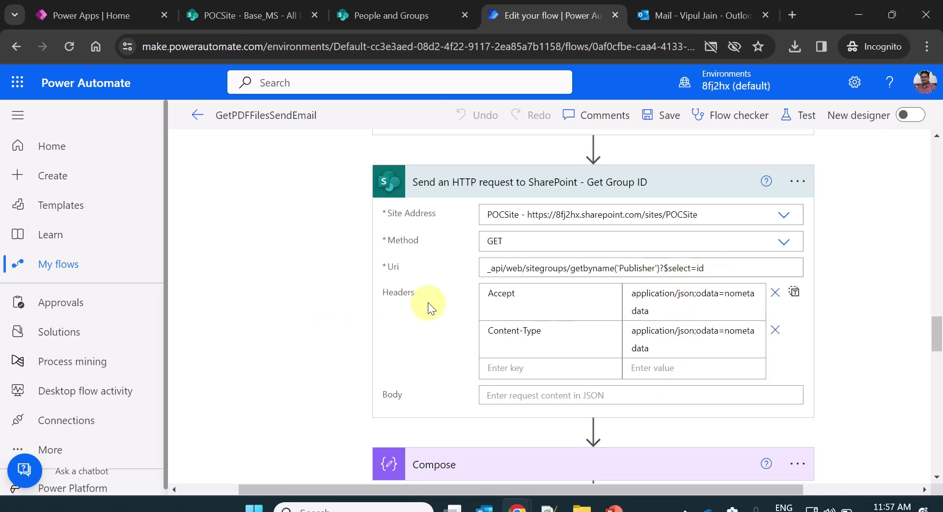
scroll(427, 304, down, 6)
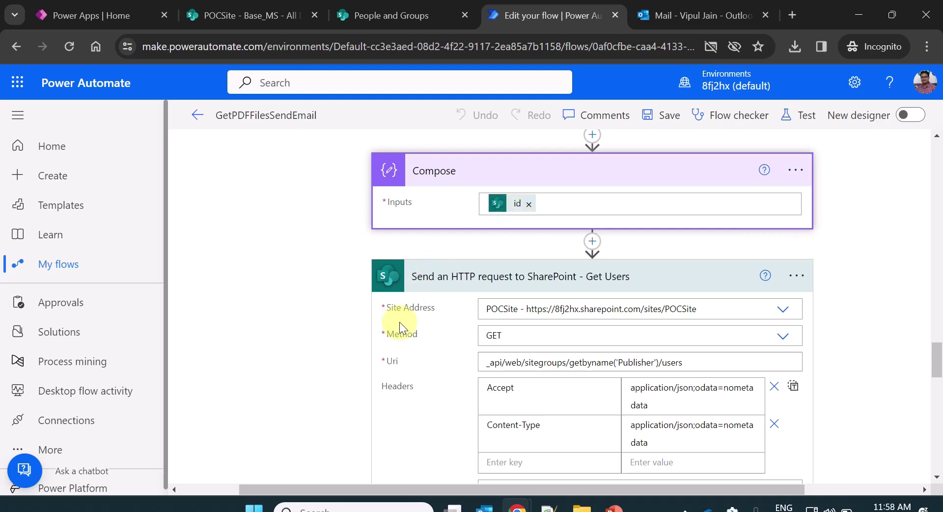
scroll(431, 370, down, 3)
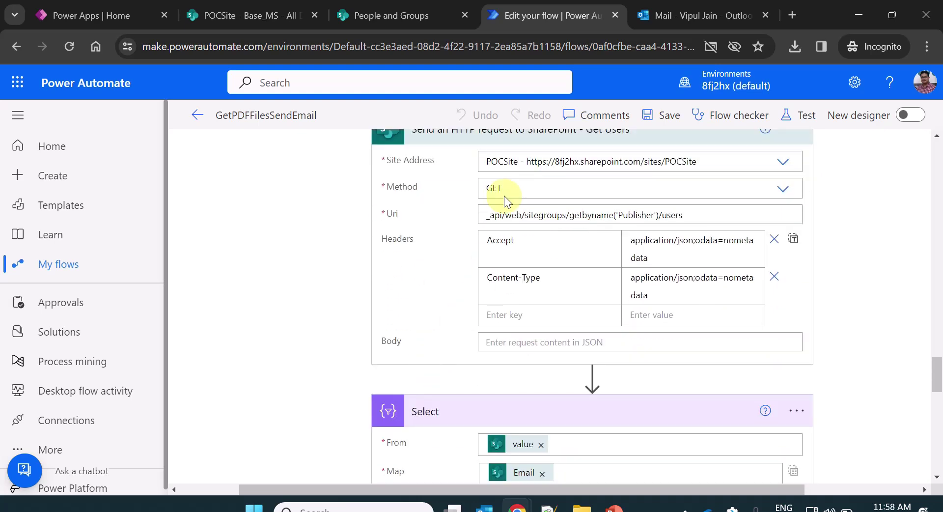
scroll(456, 266, up, 2)
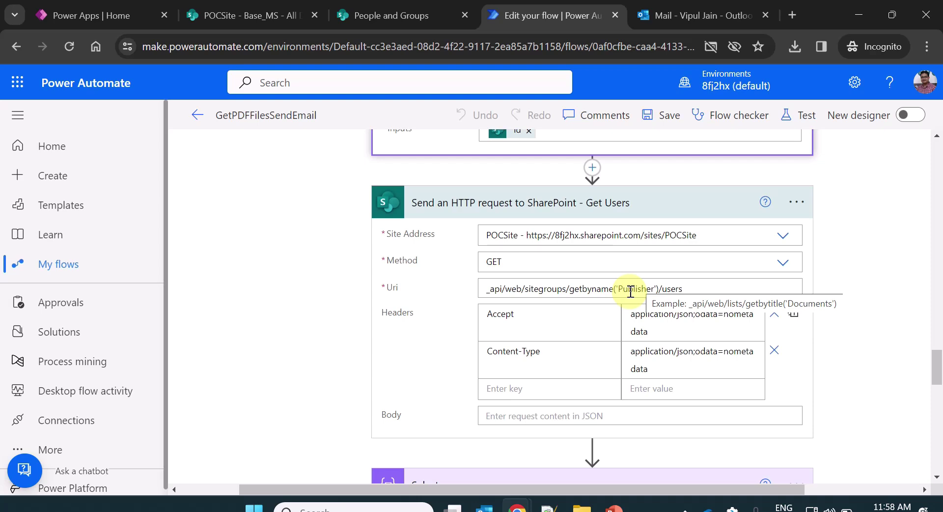
scroll(511, 383, down, 5)
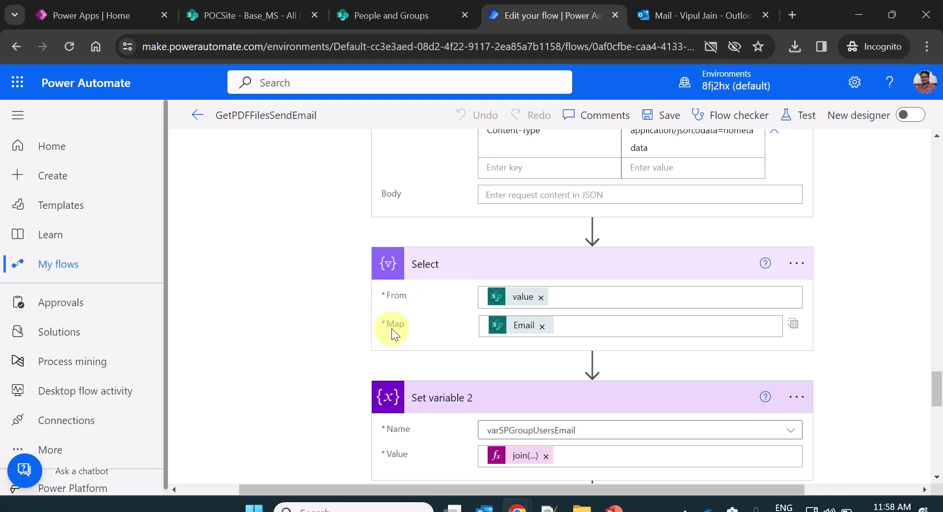
mouse_move(507, 308)
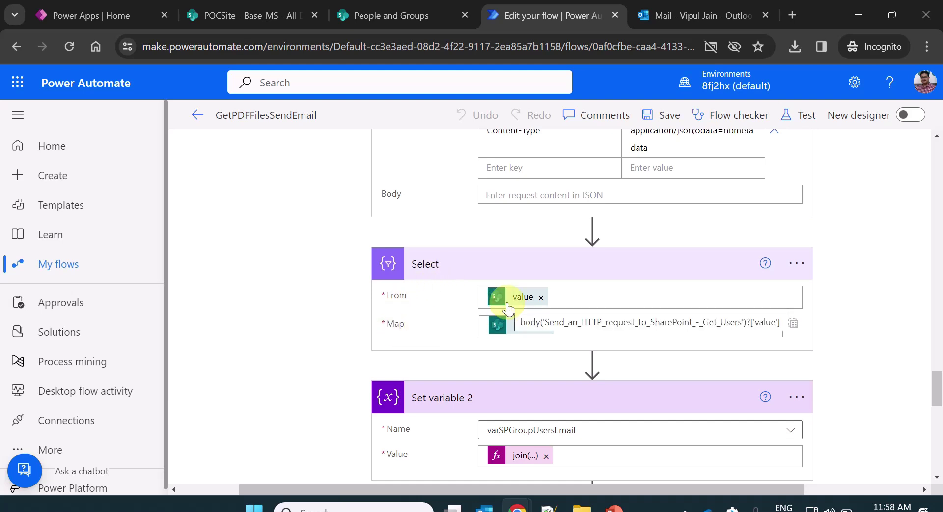
mouse_move(514, 338)
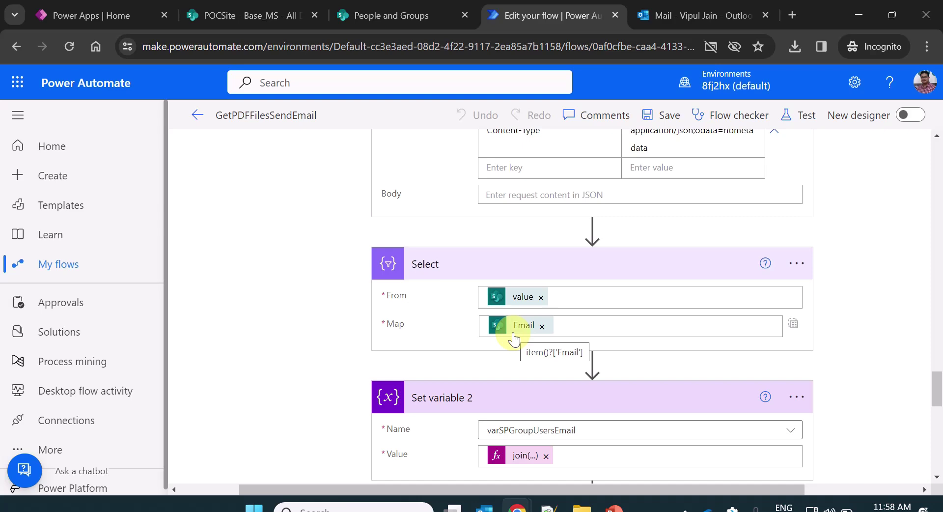
scroll(316, 355, down, 3)
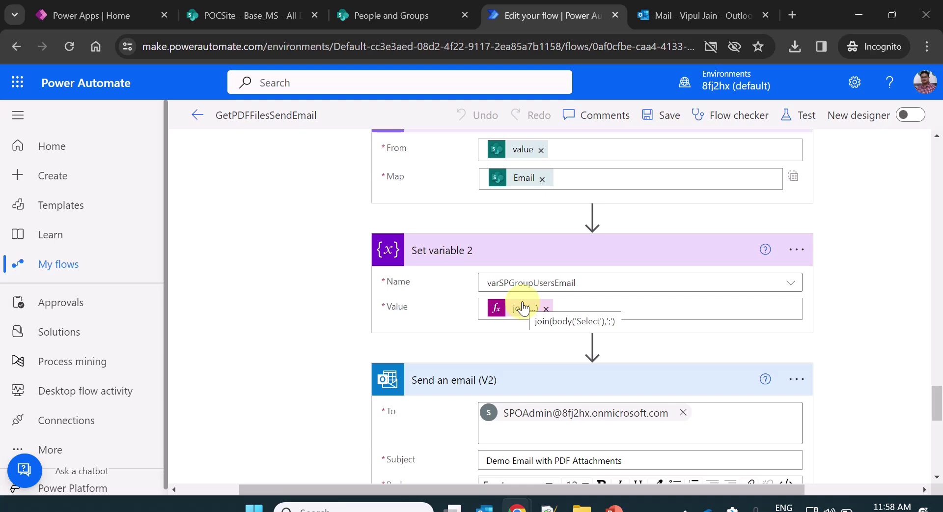
scroll(419, 317, up, 2)
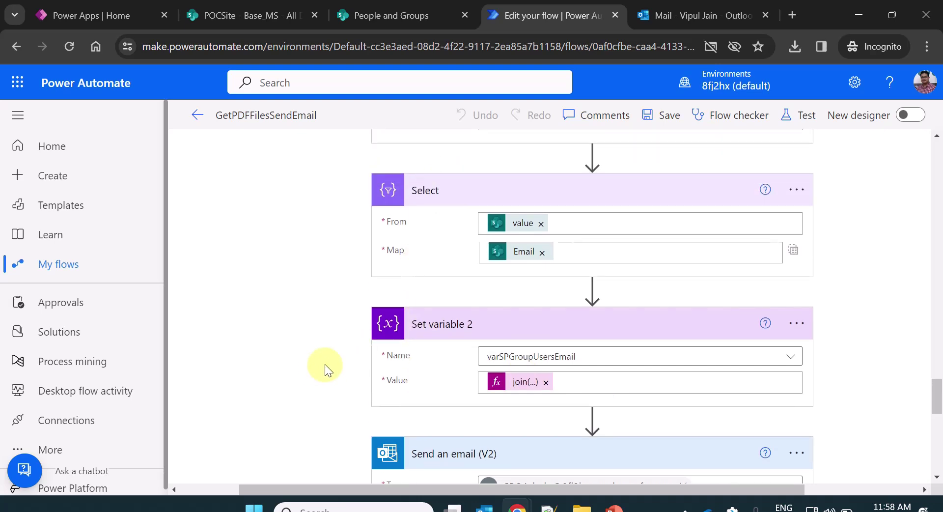
scroll(321, 366, down, 6)
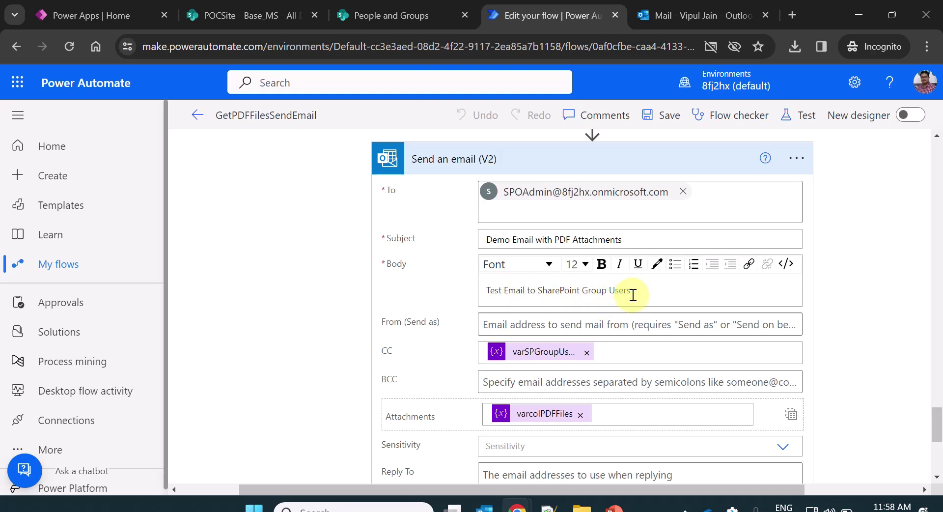
scroll(451, 353, down, 2)
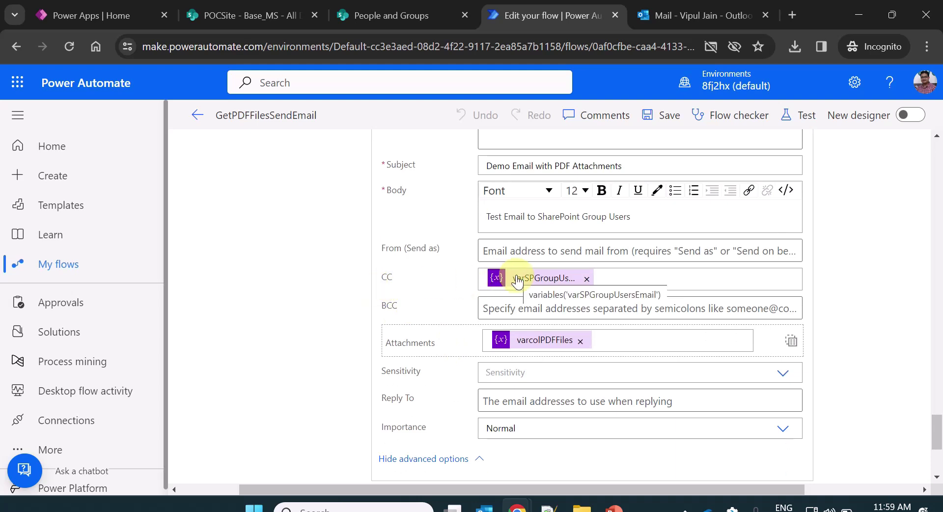
scroll(287, 326, down, 4)
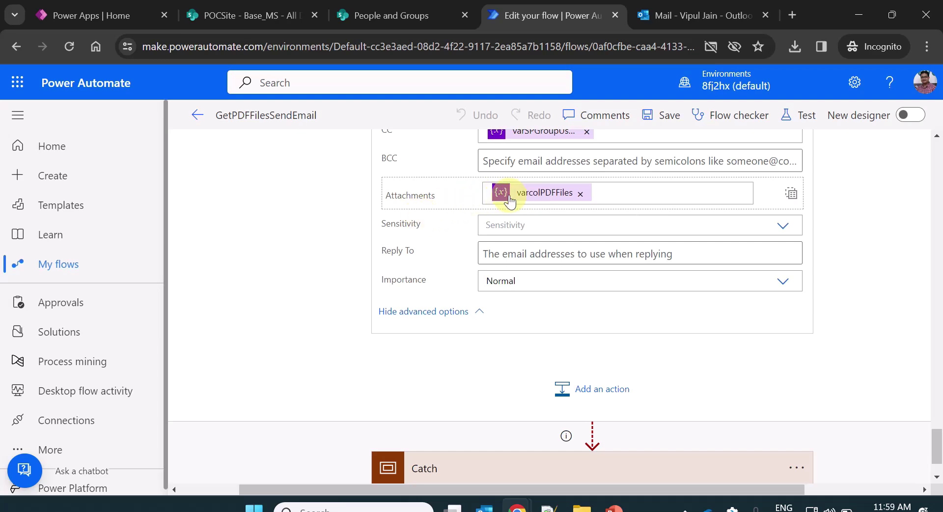
scroll(327, 298, up, 7)
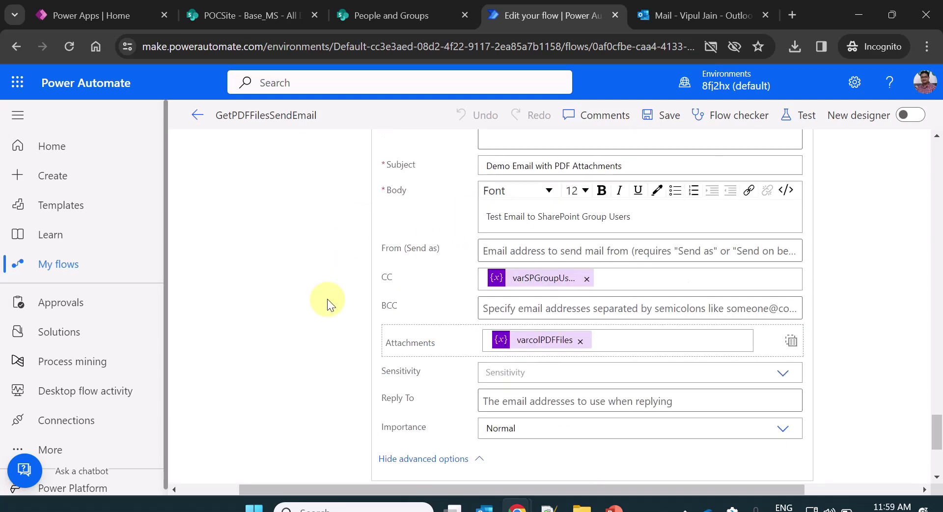
scroll(328, 298, up, 15)
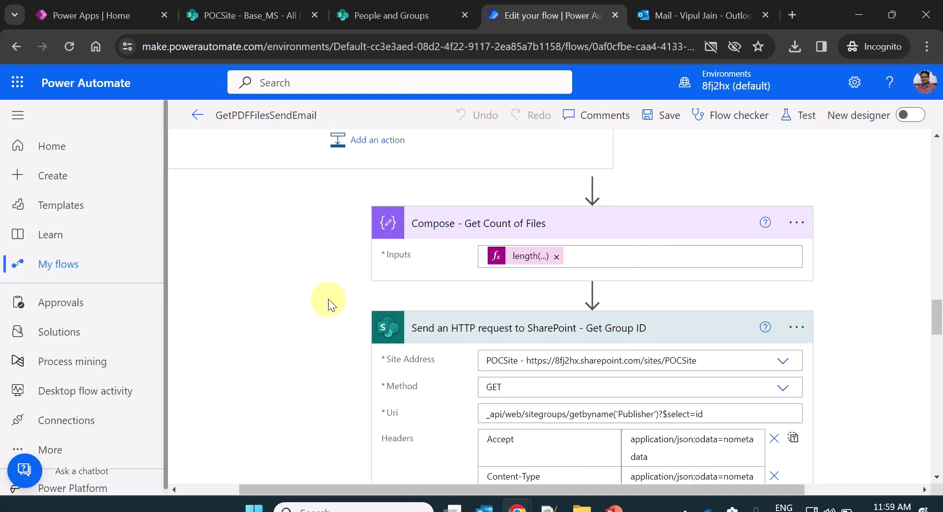
- Run a manual test of GetPDFFilesSendEmail and let it complete successfully
scroll(328, 299, up, 5)
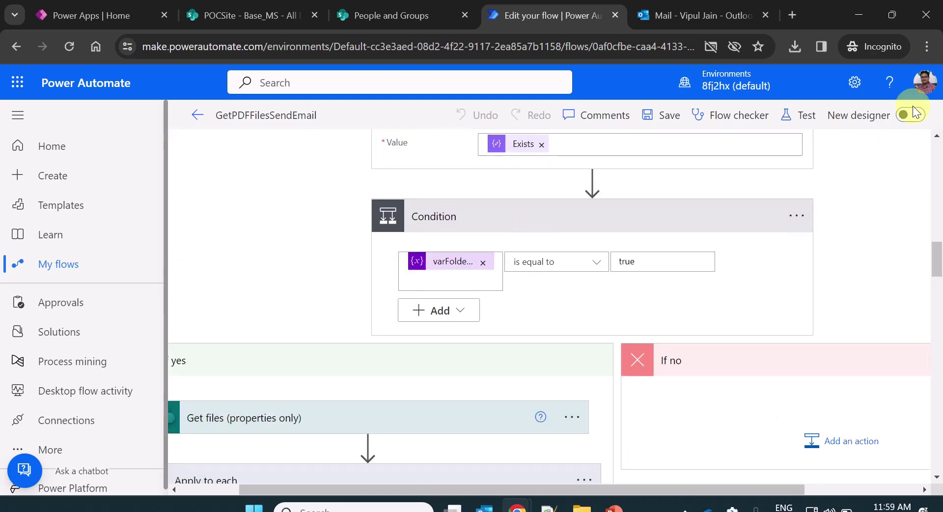
click(812, 116)
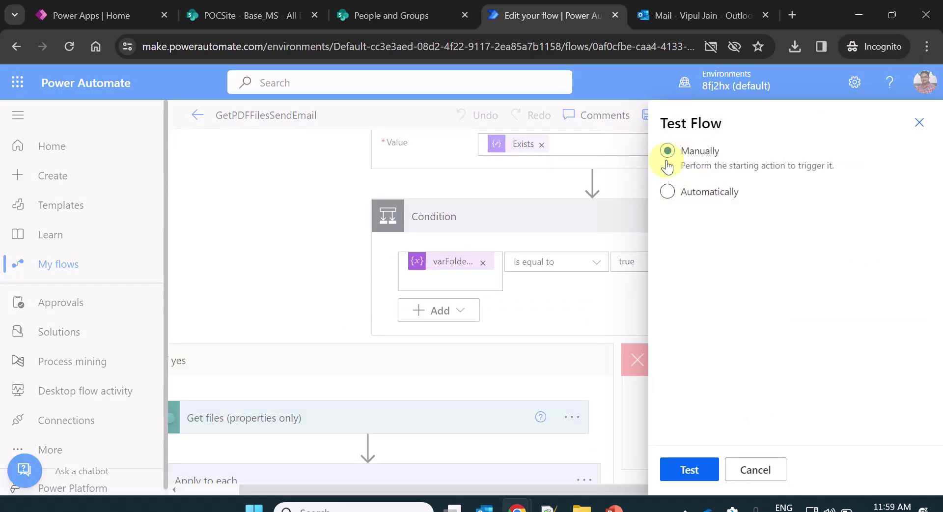
click(693, 473)
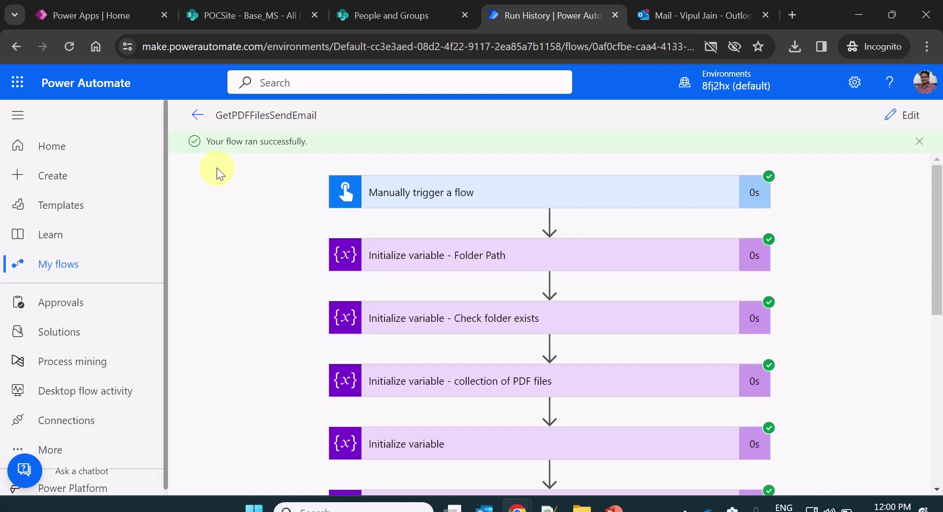
drag(208, 141, 279, 164)
click(257, 234)
scroll(315, 293, down, 5)
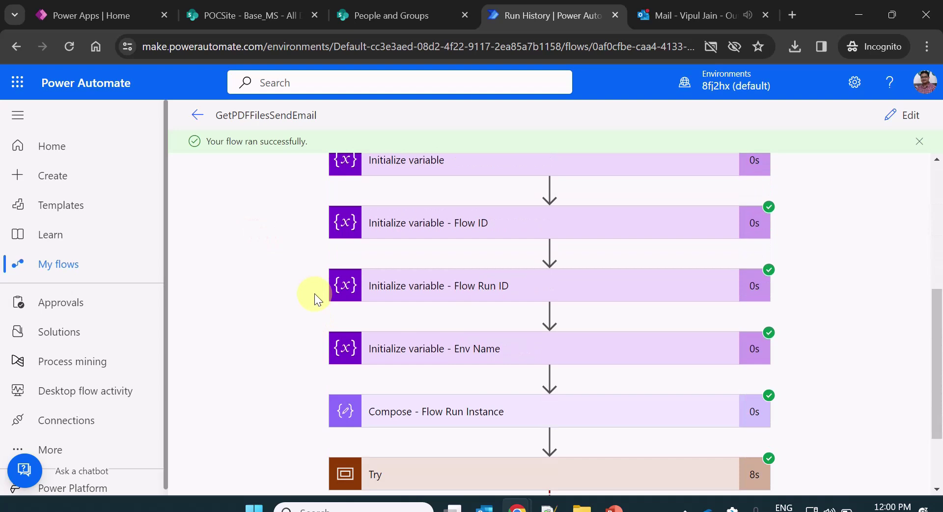
scroll(314, 293, down, 2)
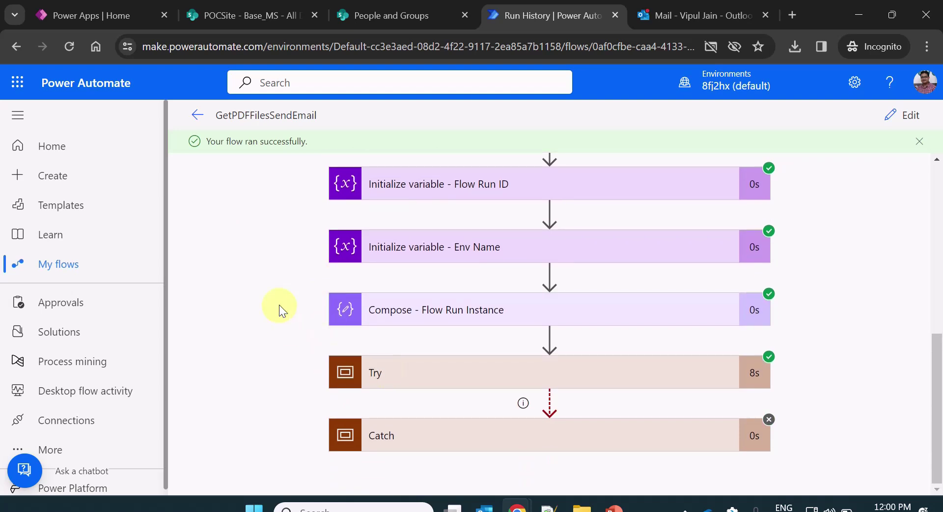
scroll(277, 306, up, 8)
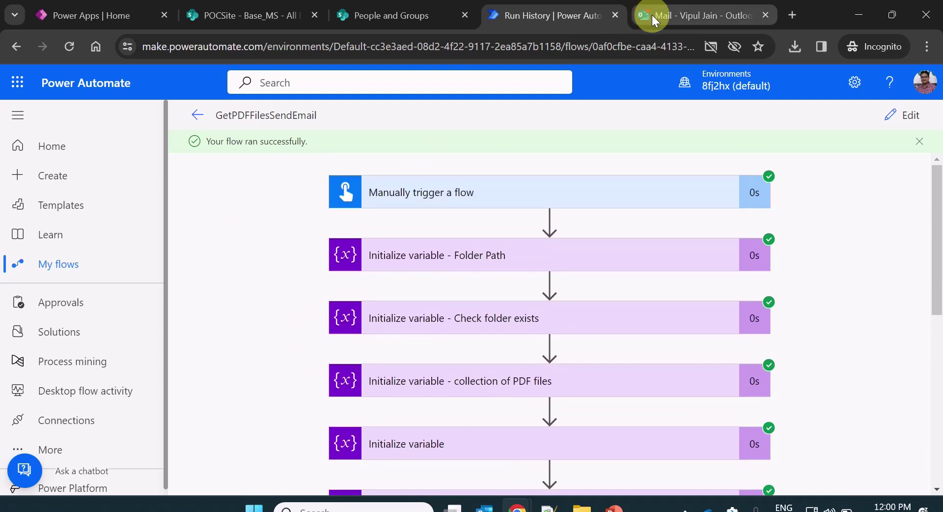
click(652, 15)
- Verify the Demo Email in Outlook has both PDF attachments, then review the successful run history
click(323, 235)
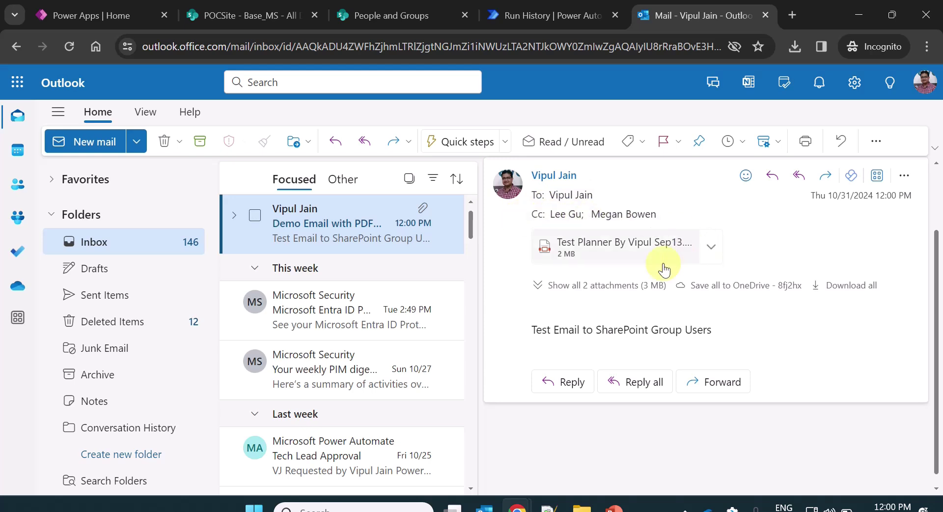
click(603, 286)
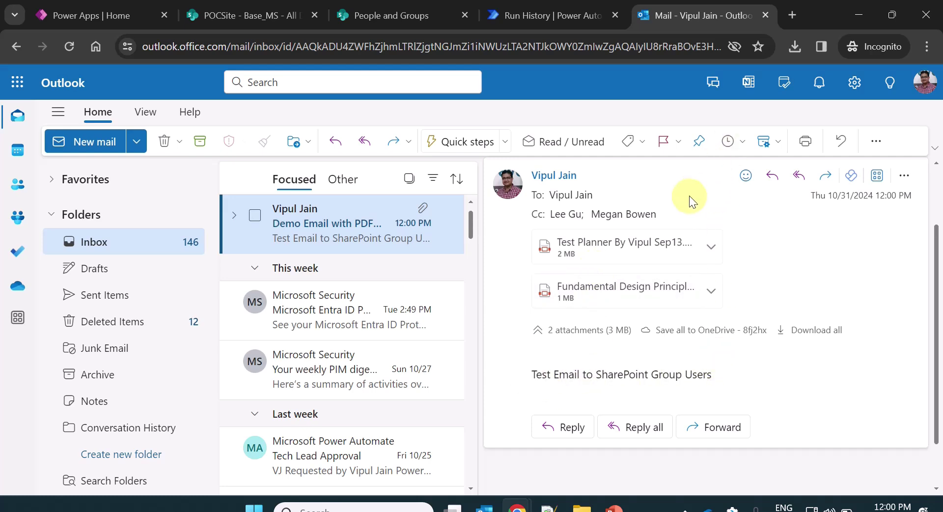
click(561, 19)
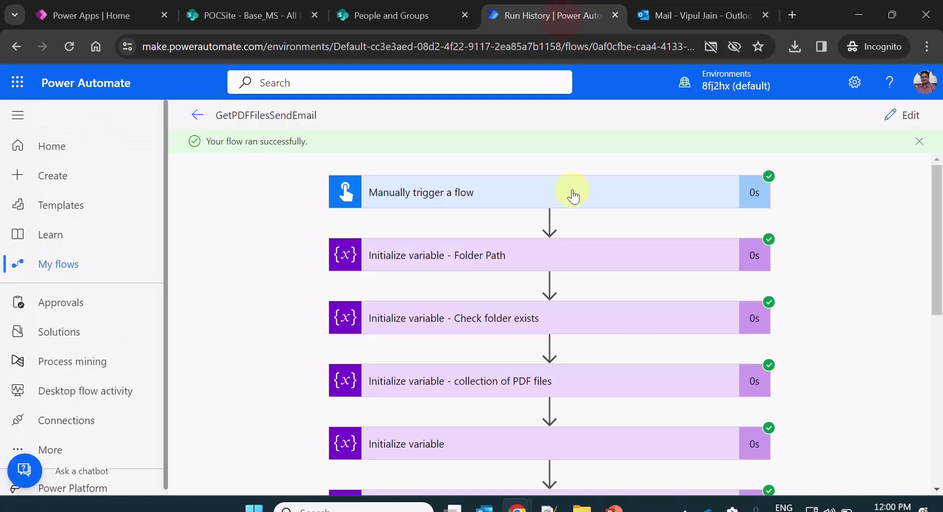
scroll(814, 341, down, 4)
scroll(814, 341, down, 3)
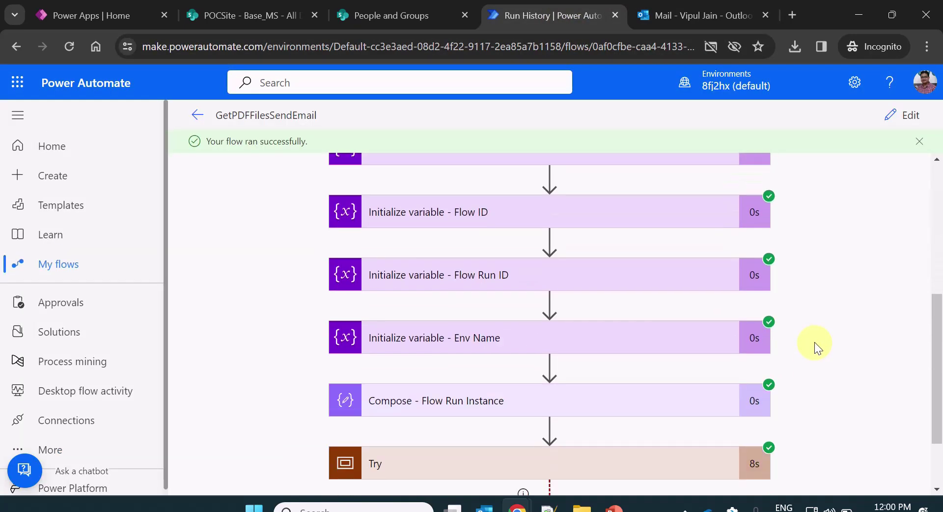